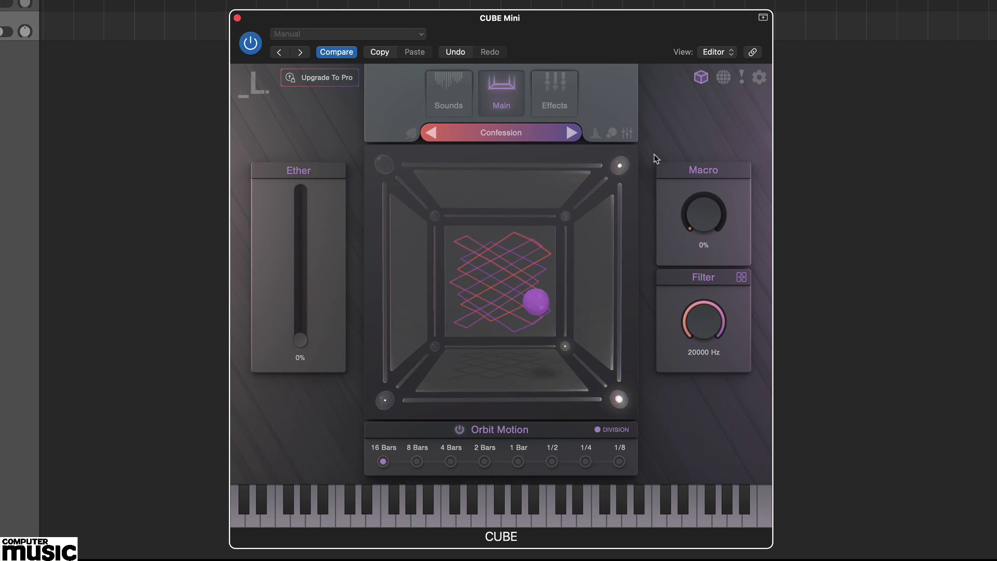
Look through the Confession preset's corner sounds and its effects rack.
click(468, 92)
click(496, 100)
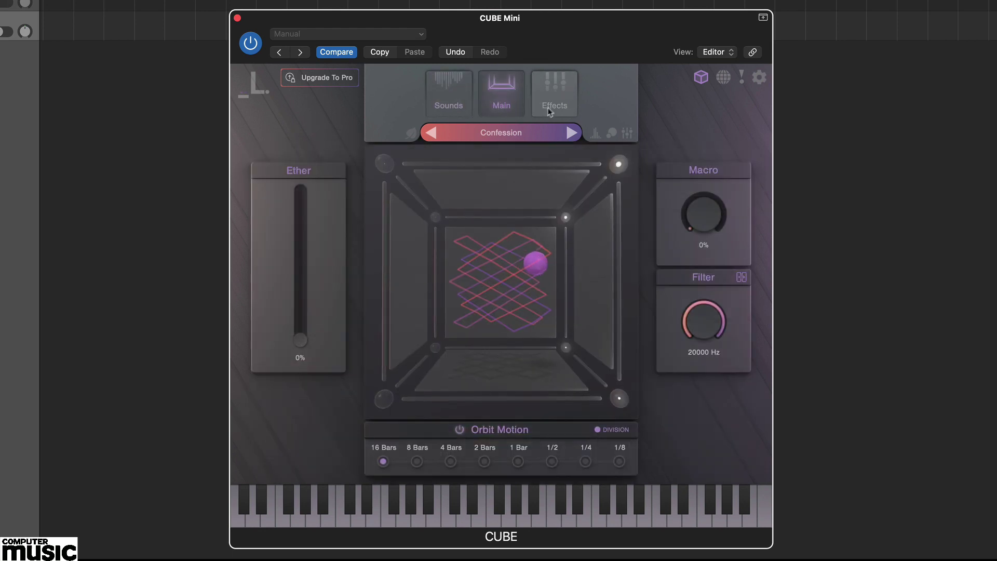
click(550, 102)
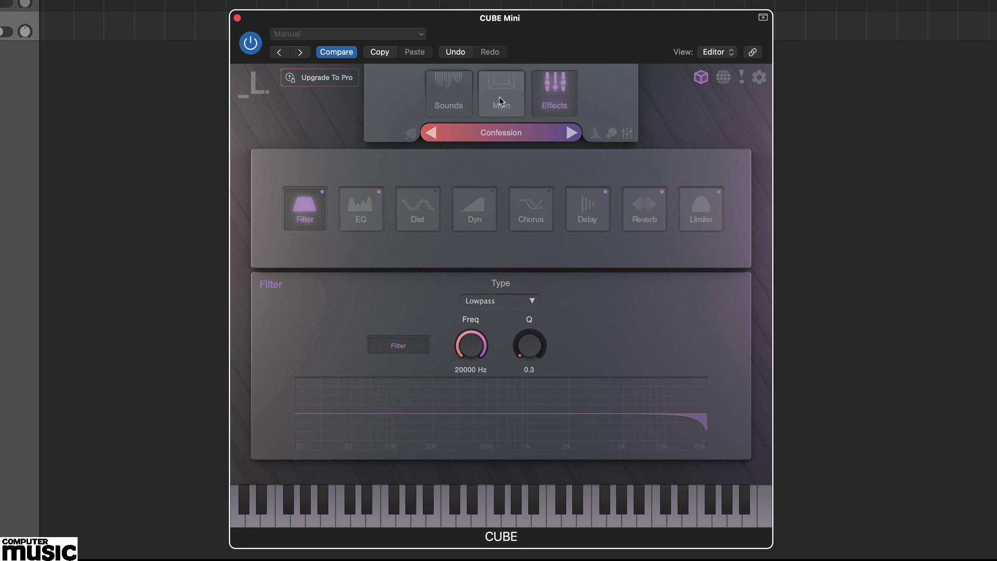
Back on the main cube, turn off Orbit Motion and drag the ball toward Diving with Whales.
click(500, 100)
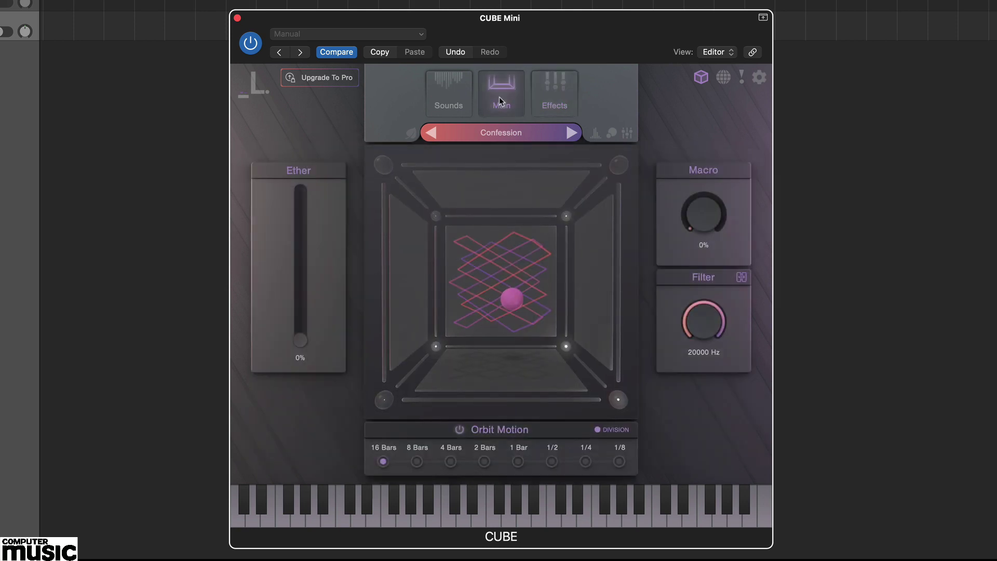
click(461, 430)
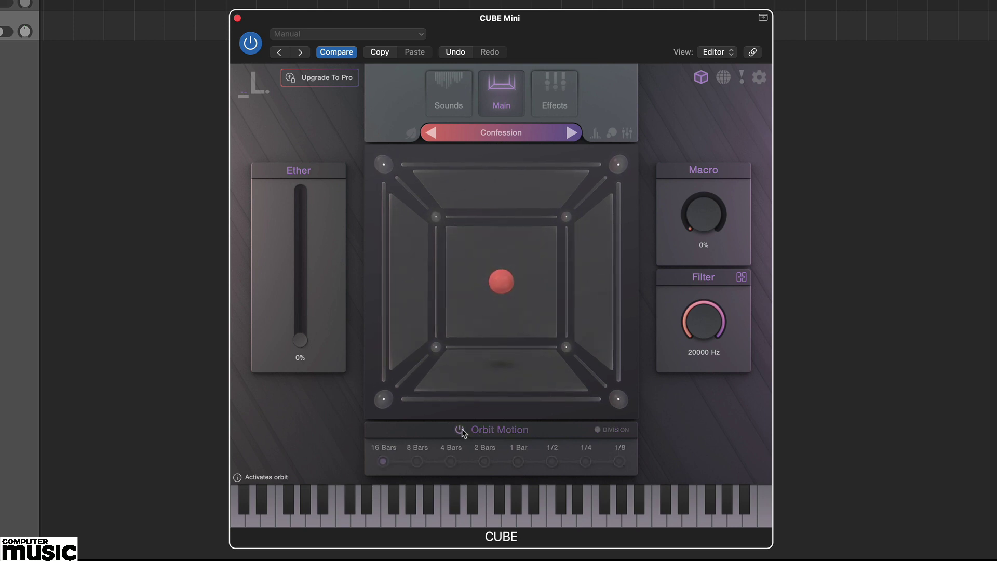
drag(500, 284, 474, 211)
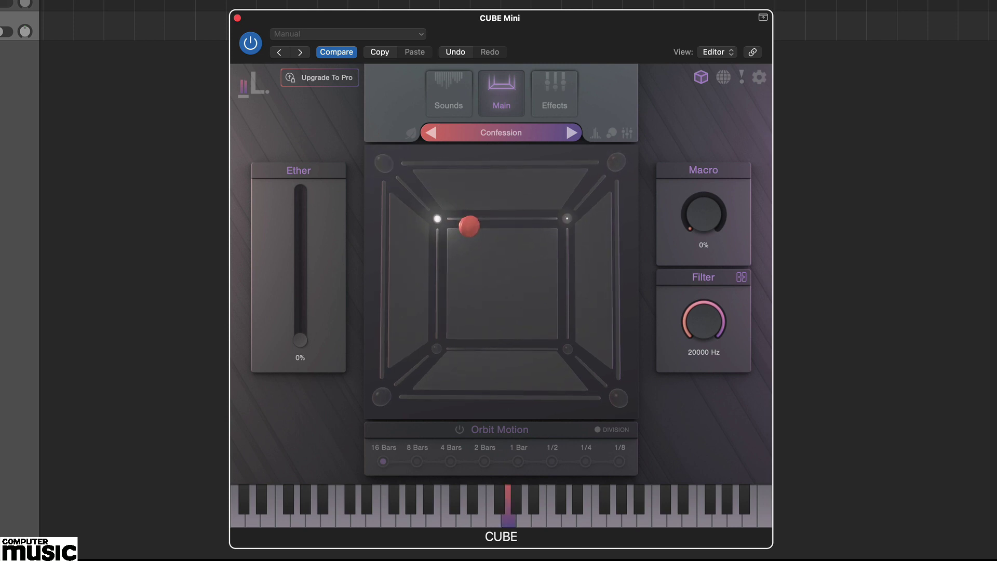
Drag the ball to the cube centre, switch Orbit Motion back on, and set its division to 4 Bars.
drag(465, 229, 505, 279)
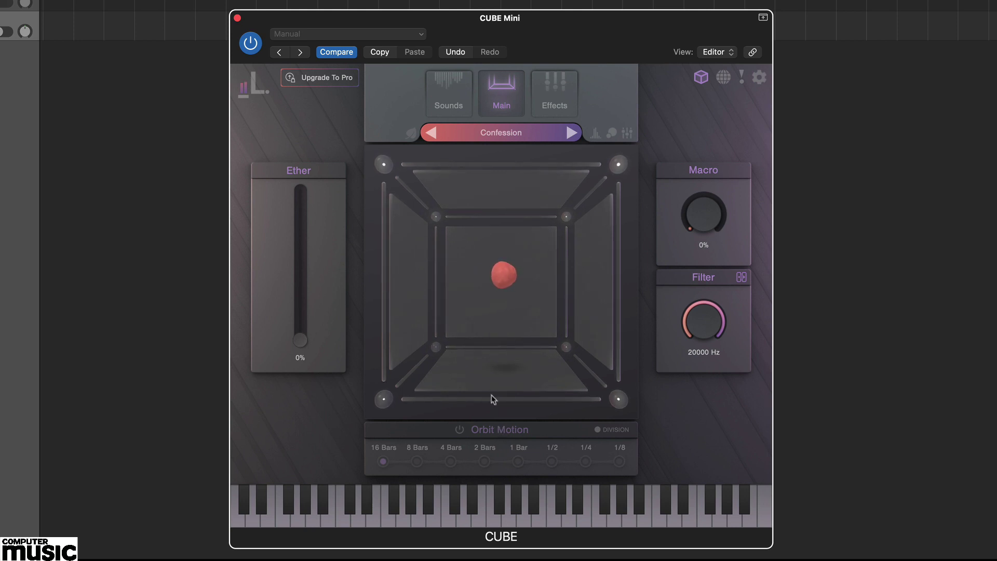
click(458, 430)
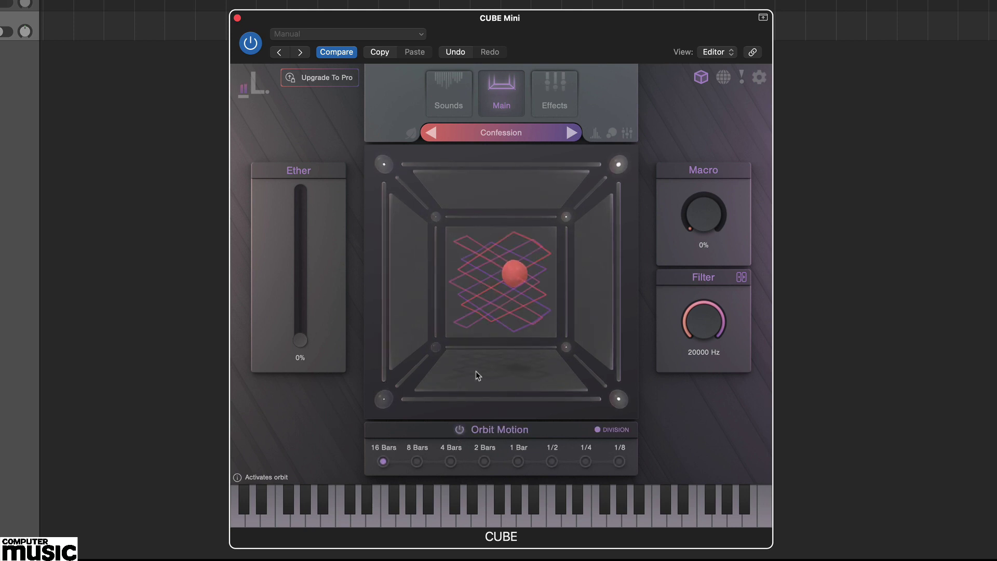
click(451, 462)
click(518, 461)
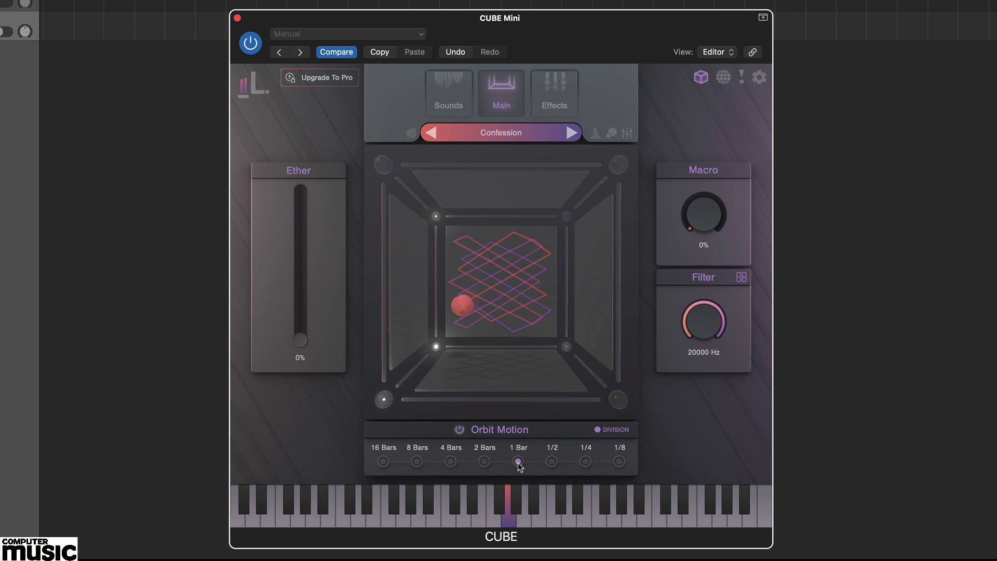
click(484, 461)
click(450, 462)
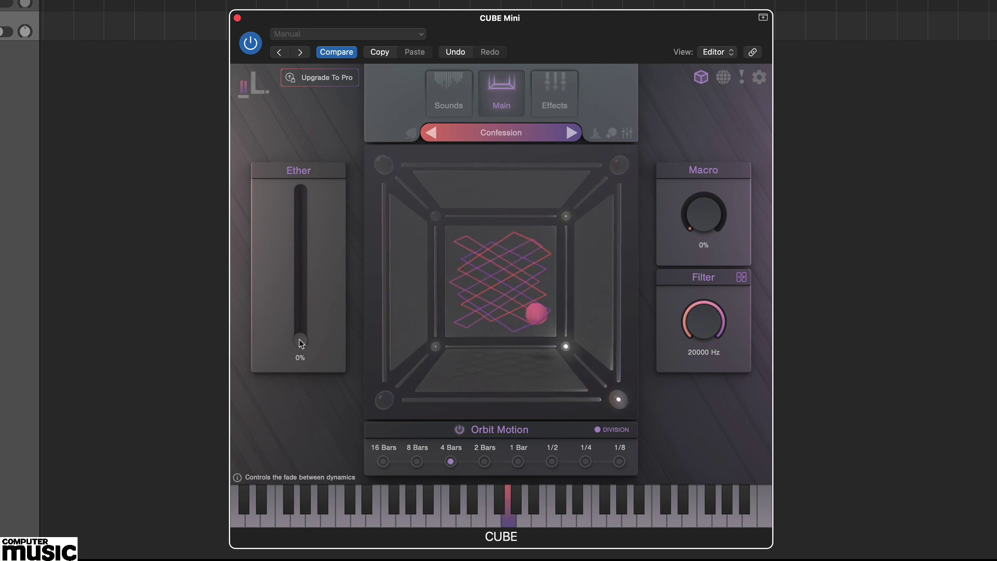
drag(300, 340, 302, 192)
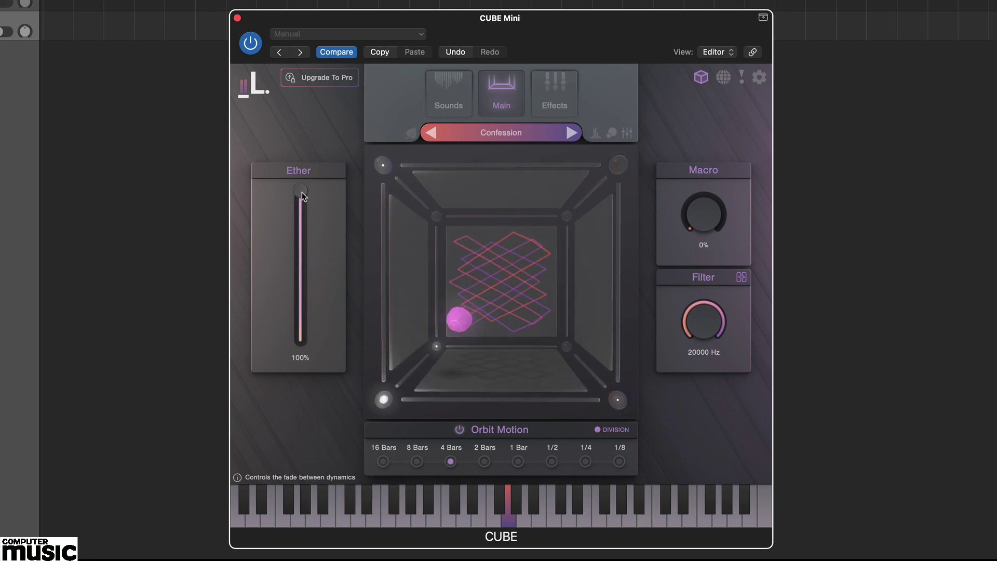
drag(302, 192, 294, 348)
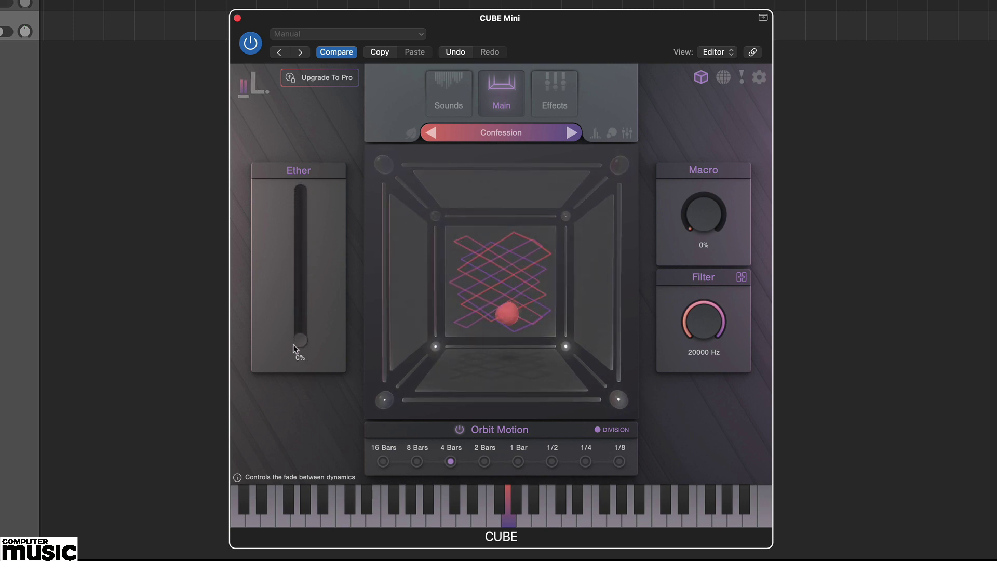
drag(703, 213, 702, 200)
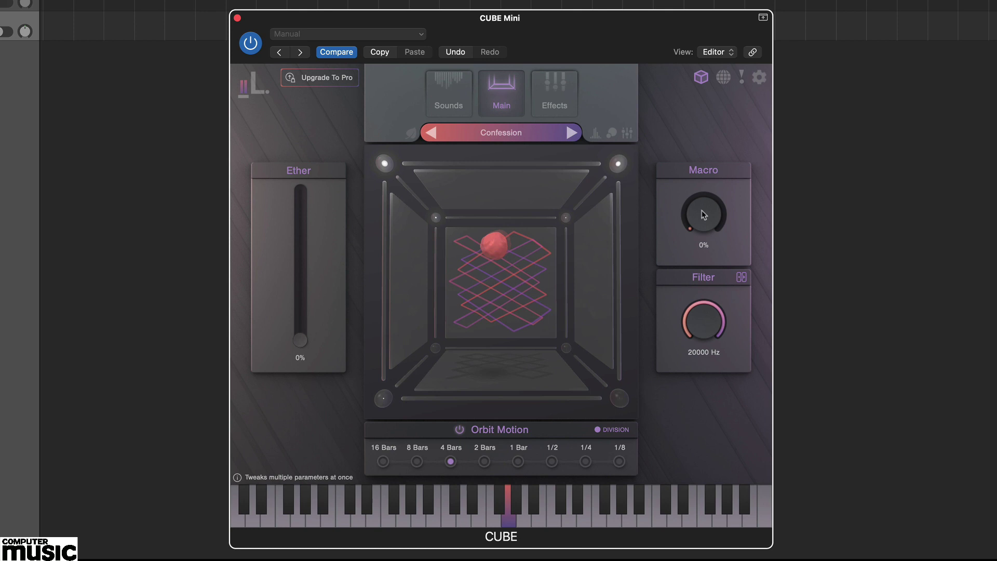
drag(692, 158, 705, 466)
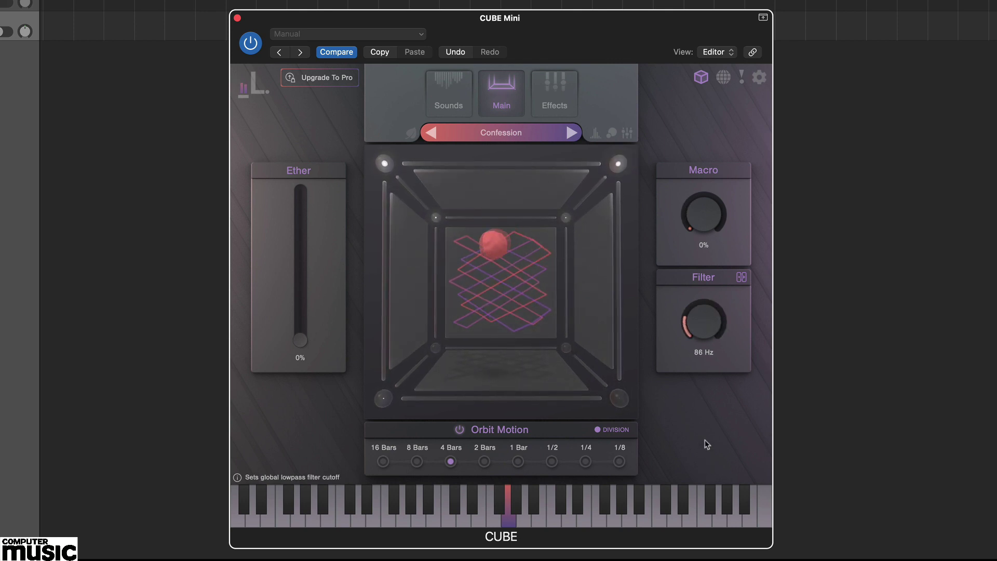
drag(707, 427, 703, 267)
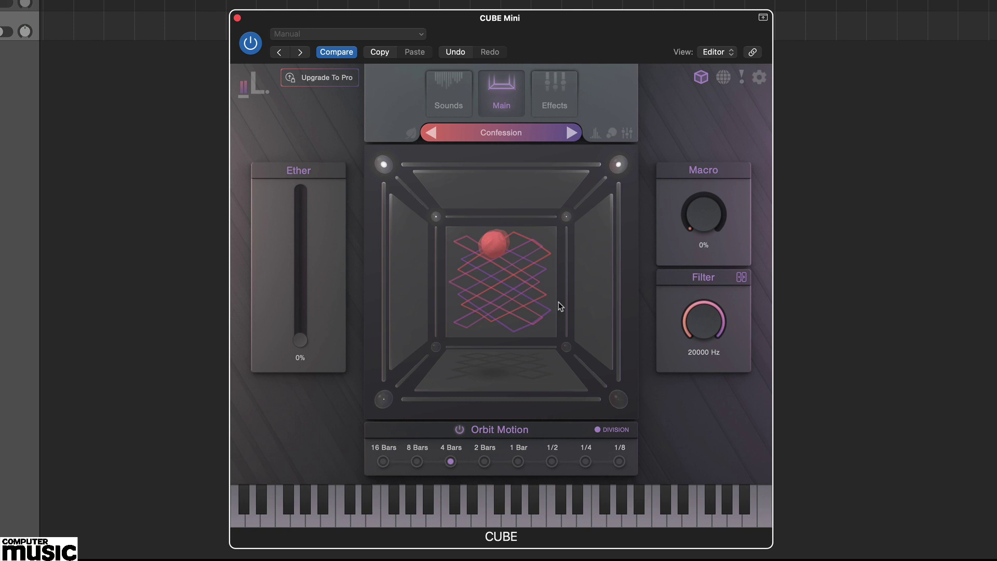
Lower Global Volume to 6.3 dB and bring up the Global Editor overview of all eight corners.
click(450, 84)
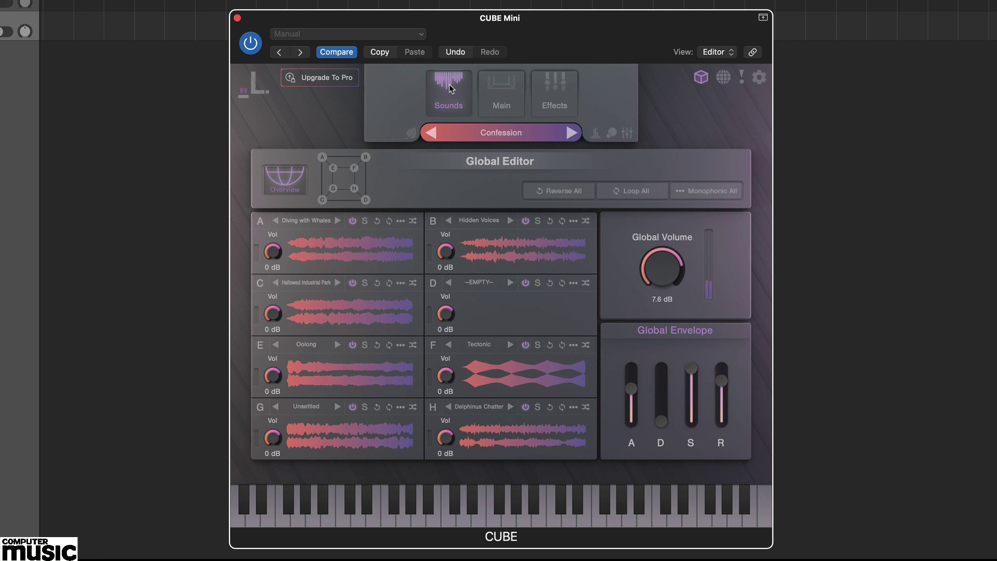
drag(663, 267, 665, 280)
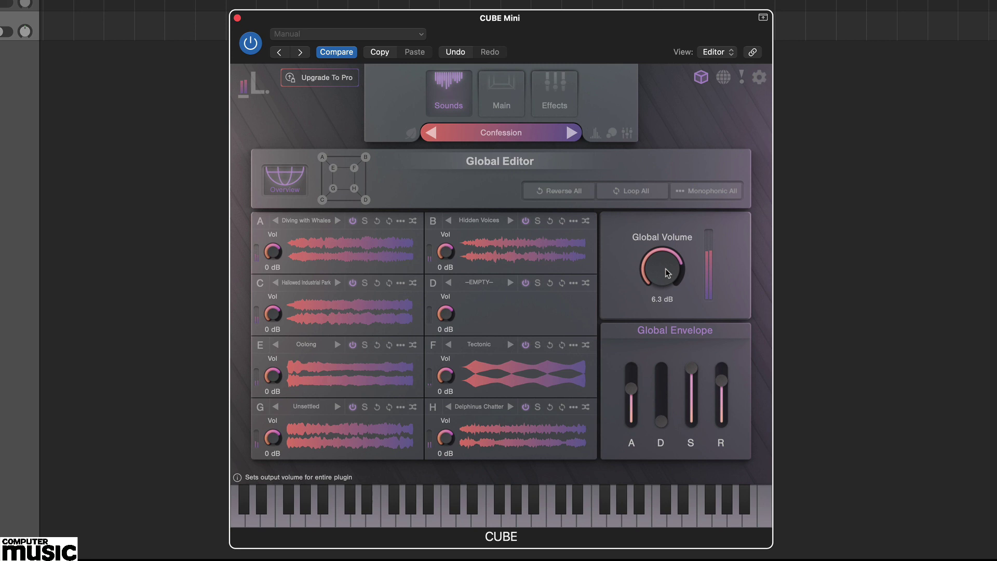
click(394, 242)
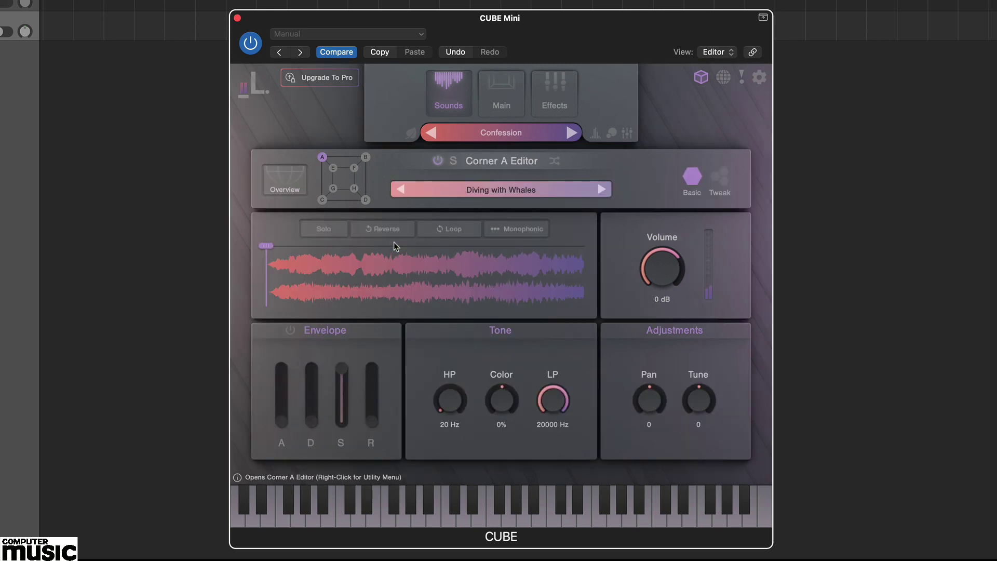
click(285, 187)
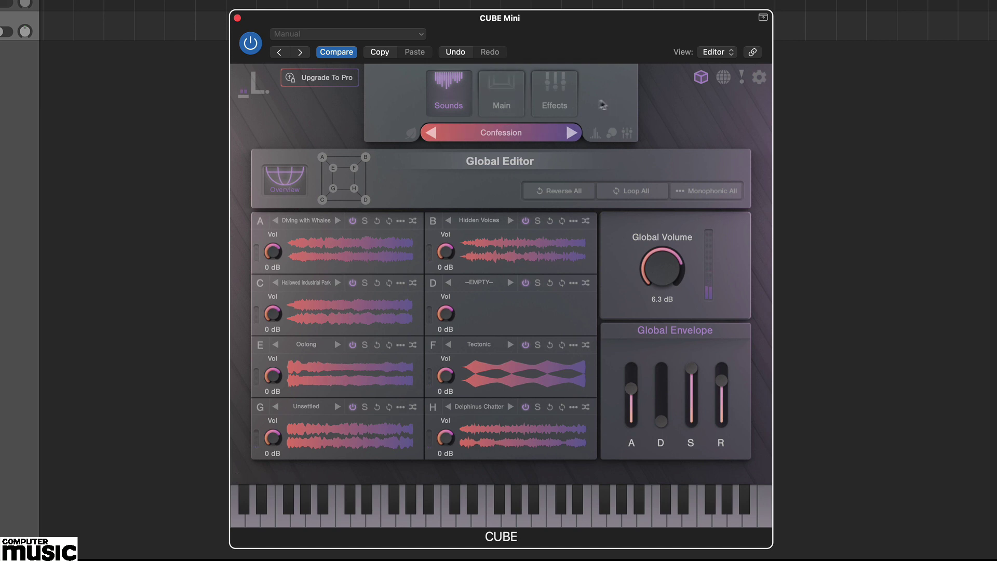
Show the Delay module's settings and raise its Mix from 0% to 56%, leaving the delay enabled.
click(563, 93)
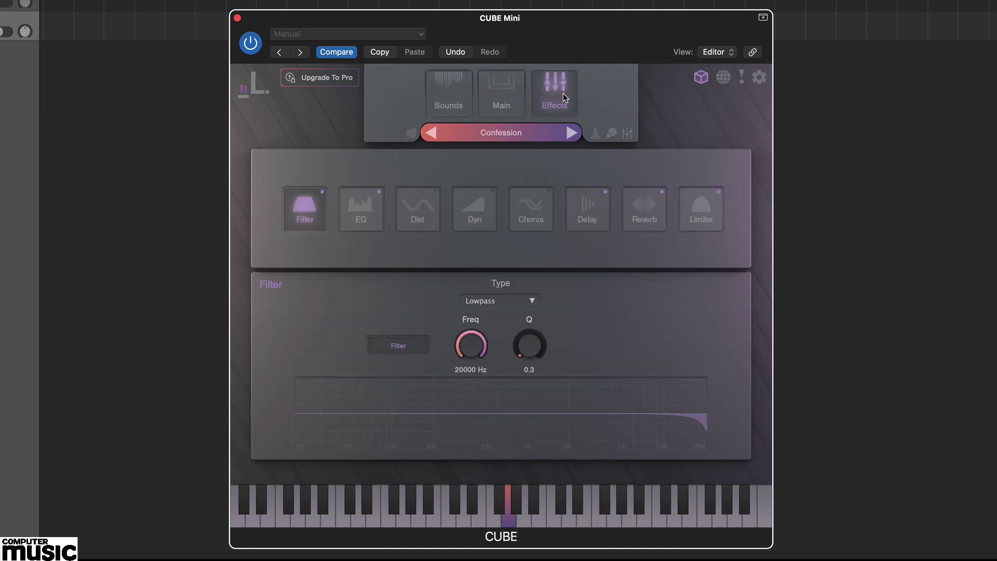
click(362, 214)
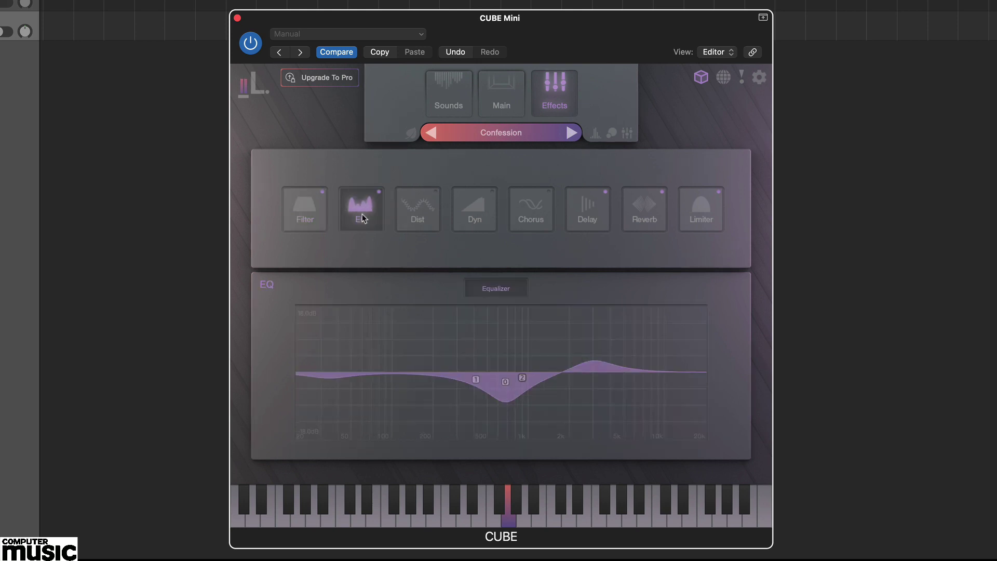
mouse_move(590, 355)
click(594, 217)
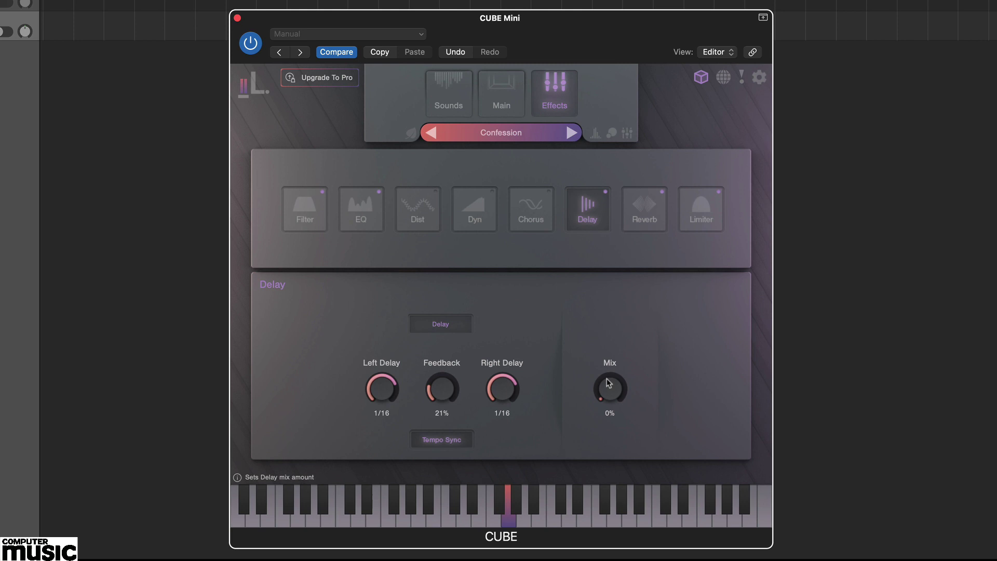
drag(609, 388, 603, 307)
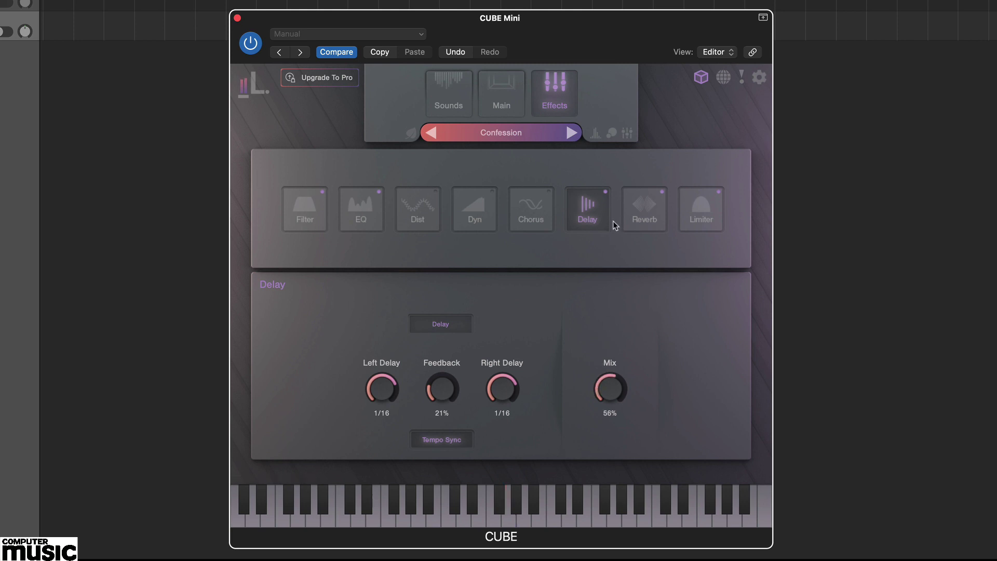
click(607, 193)
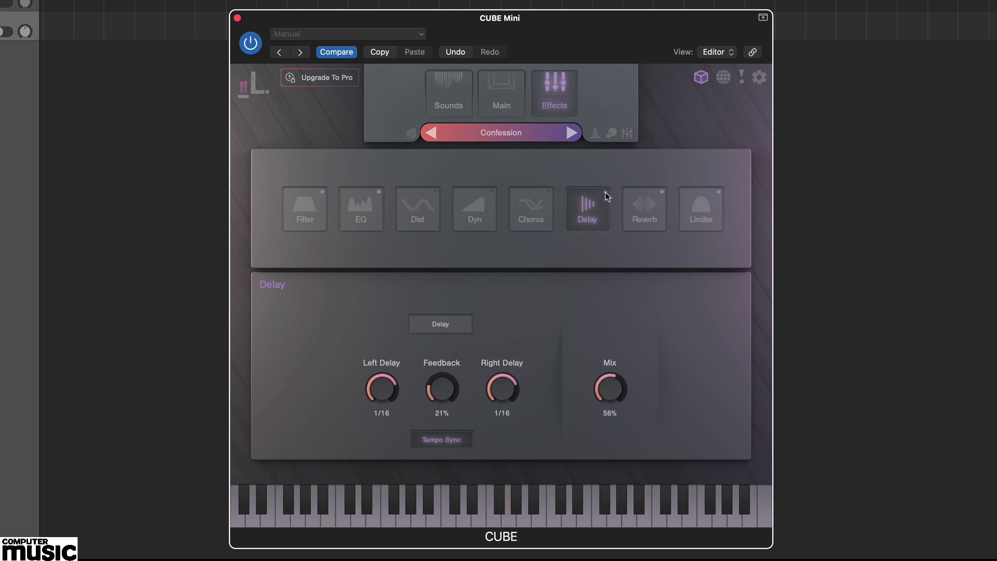
click(606, 193)
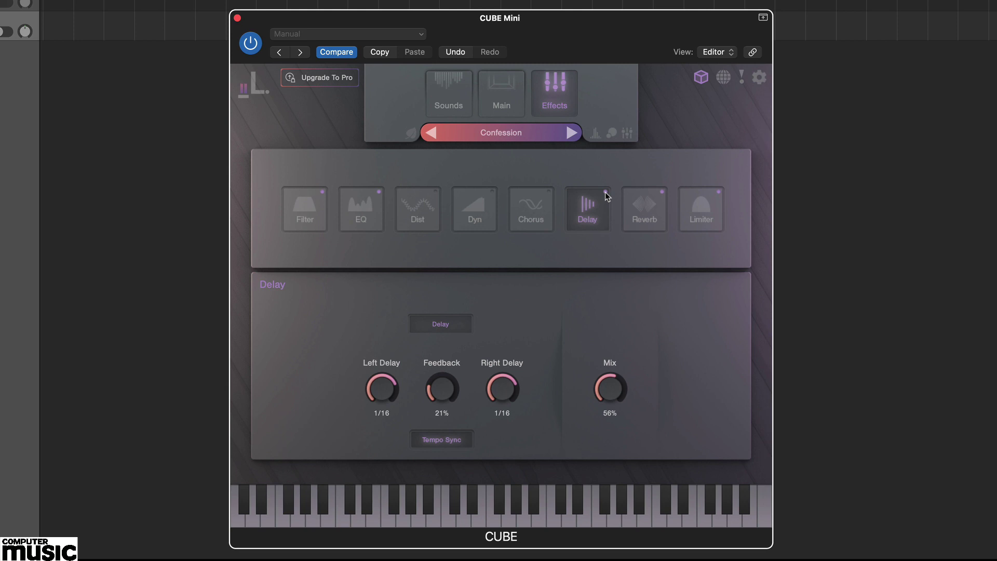
Load Diamond Antlers, turn off its Orbit Motion, and view its corner sounds with A–D active.
click(647, 213)
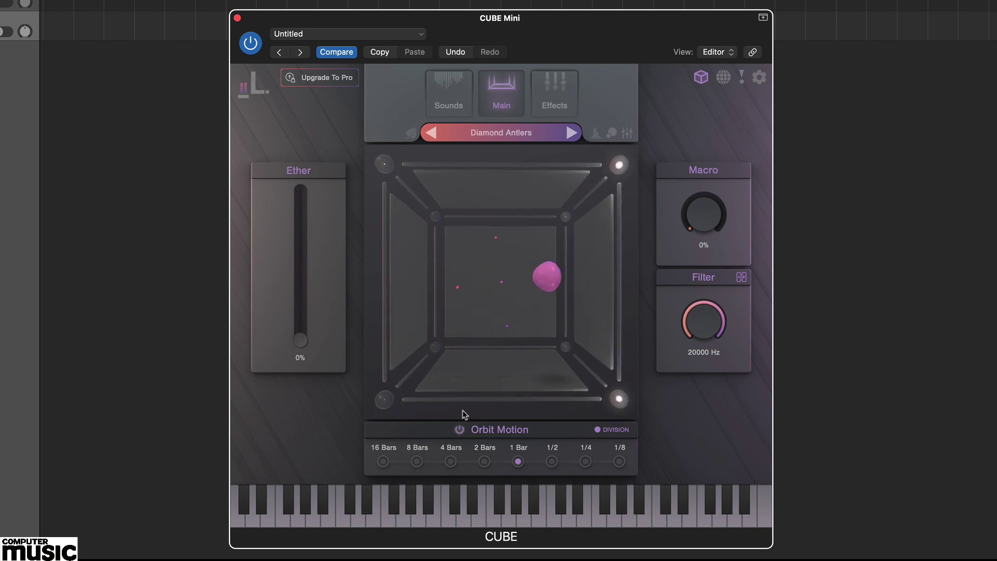
click(459, 429)
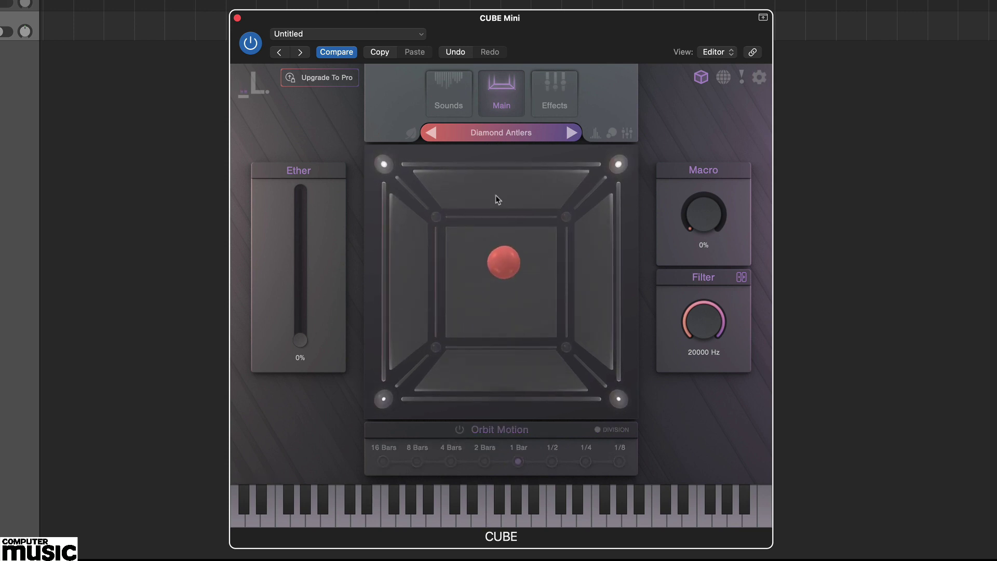
click(454, 92)
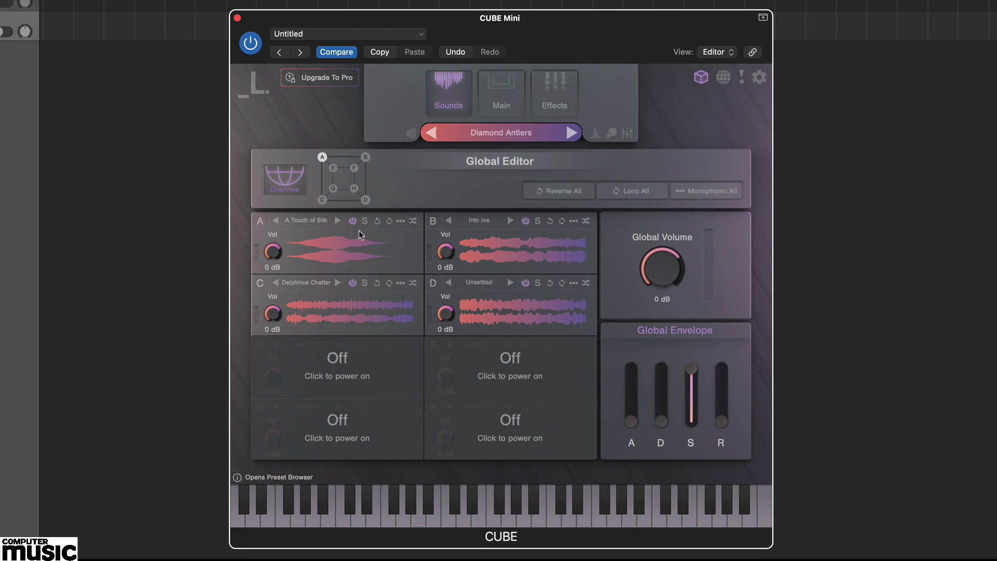
Pan corner A's A Touch of Silk to -100L, then check corner B's Into Ice and the cube.
click(348, 253)
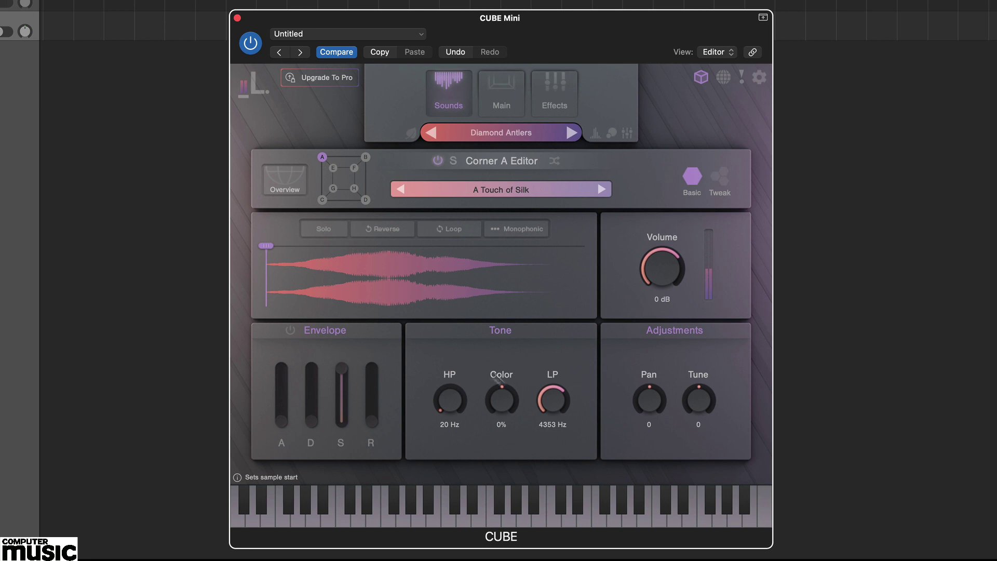
drag(648, 400, 634, 543)
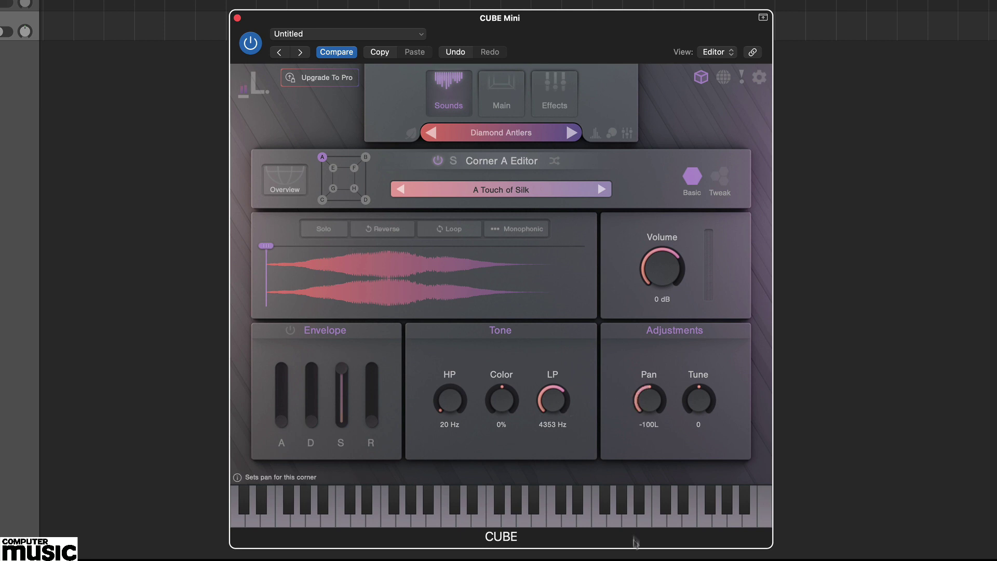
click(365, 157)
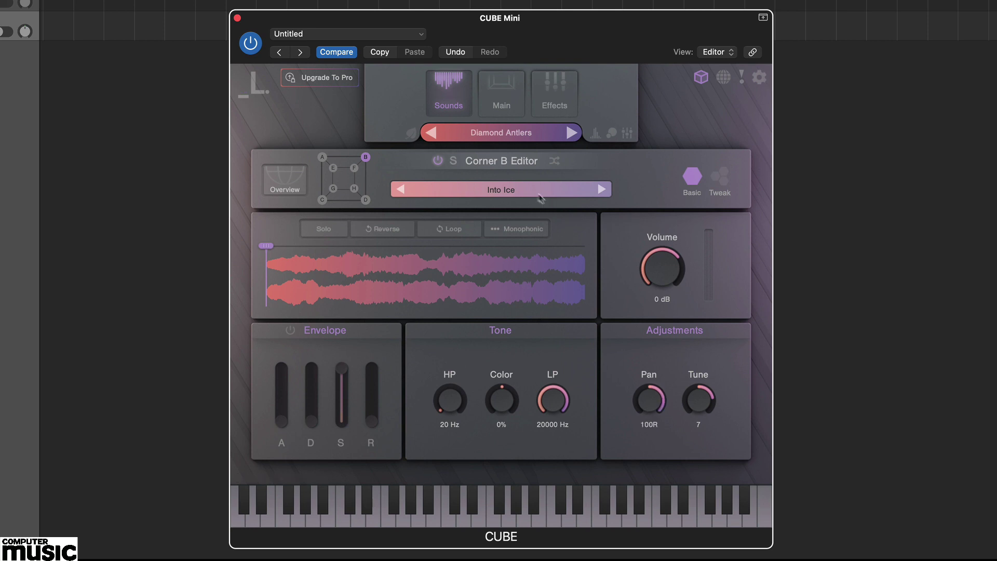
click(501, 98)
mouse_move(502, 279)
mouse_down()
mouse_move(474, 263)
mouse_move(395, 259)
mouse_move(619, 270)
mouse_move(500, 263)
mouse_up()
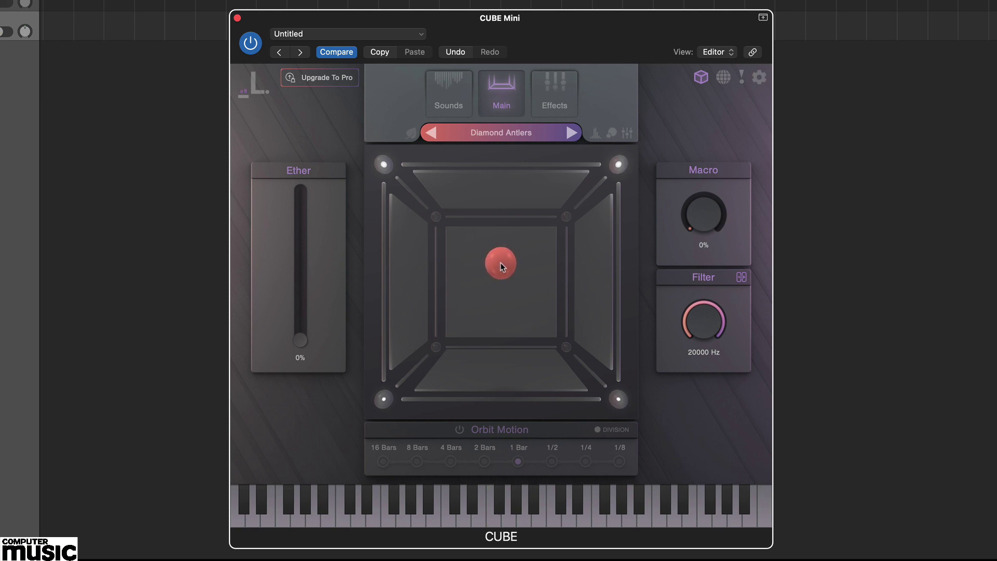
Raise the global attack time in the all-corners overview.
click(445, 96)
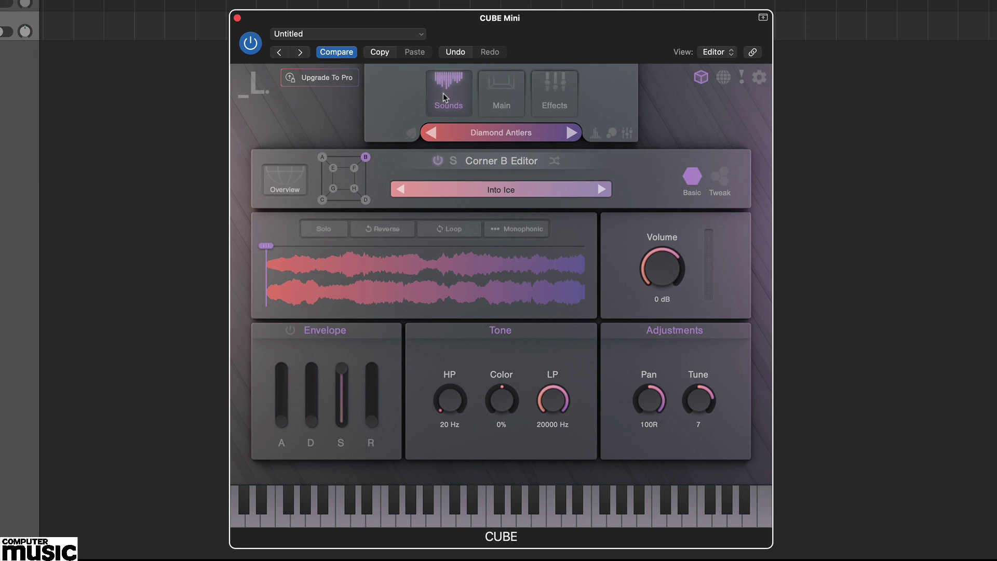
click(285, 178)
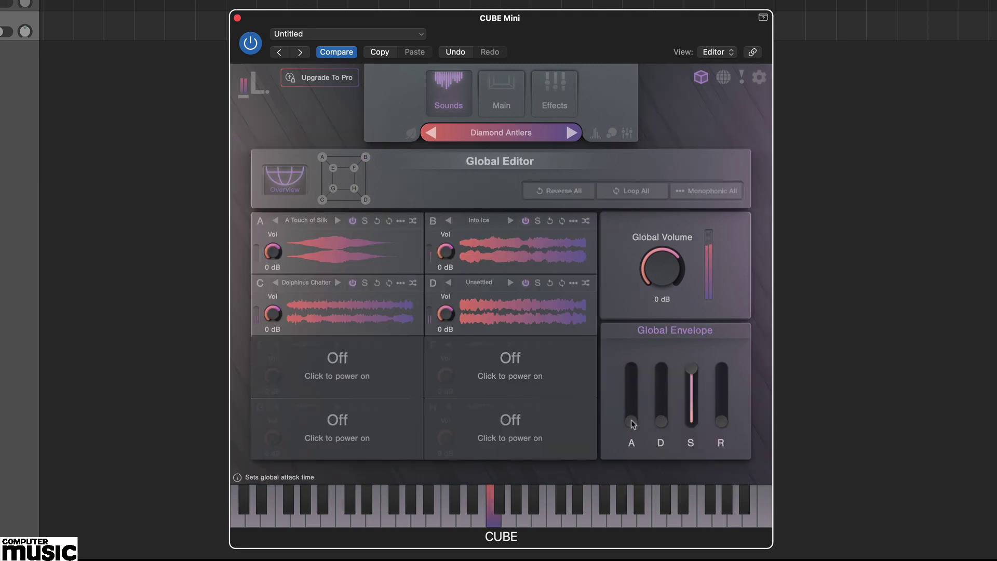
drag(631, 420, 632, 384)
Turn on corner A's own envelope with raised decay and attack at zero, and solo corner A.
click(370, 253)
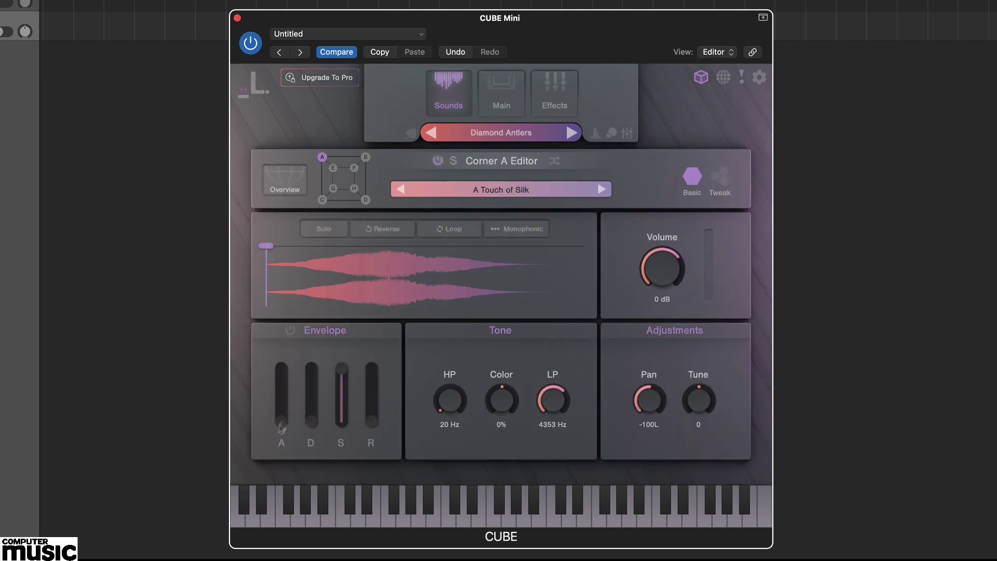
click(290, 331)
drag(283, 418, 281, 390)
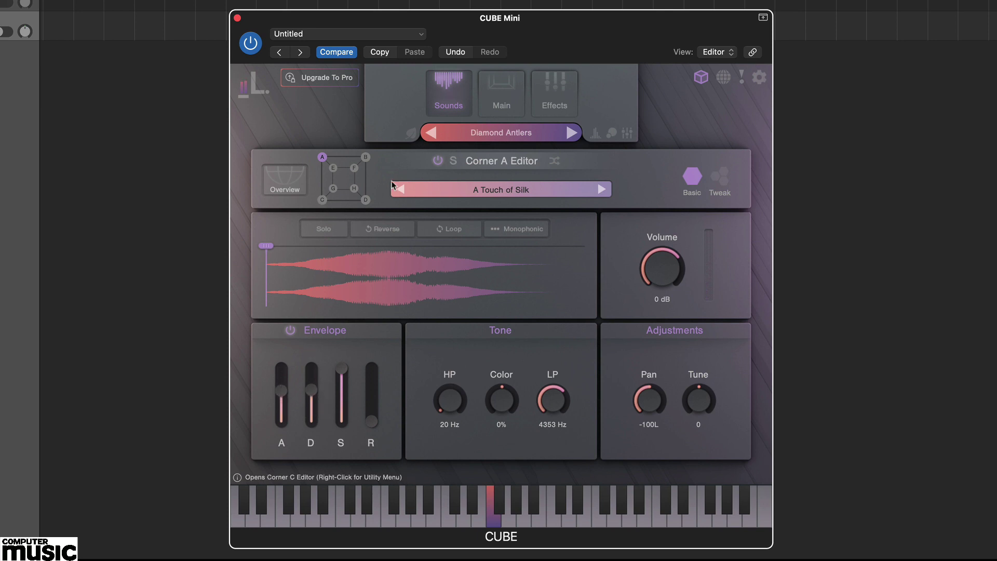
click(453, 161)
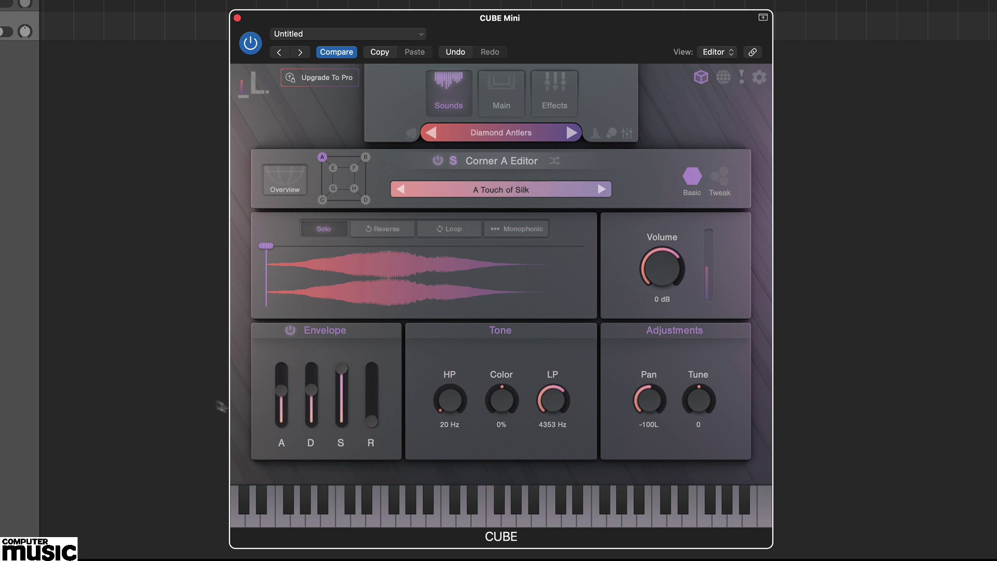
drag(281, 391, 281, 422)
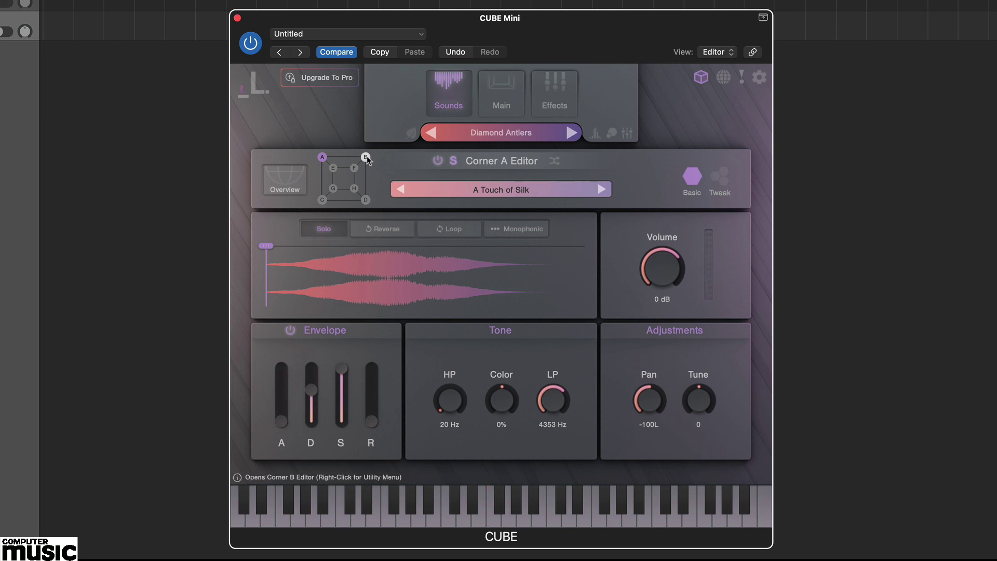
Set corner A's high-pass cutoff to 573 Hz and Color to 3%, with Solo back on.
drag(450, 400, 450, 358)
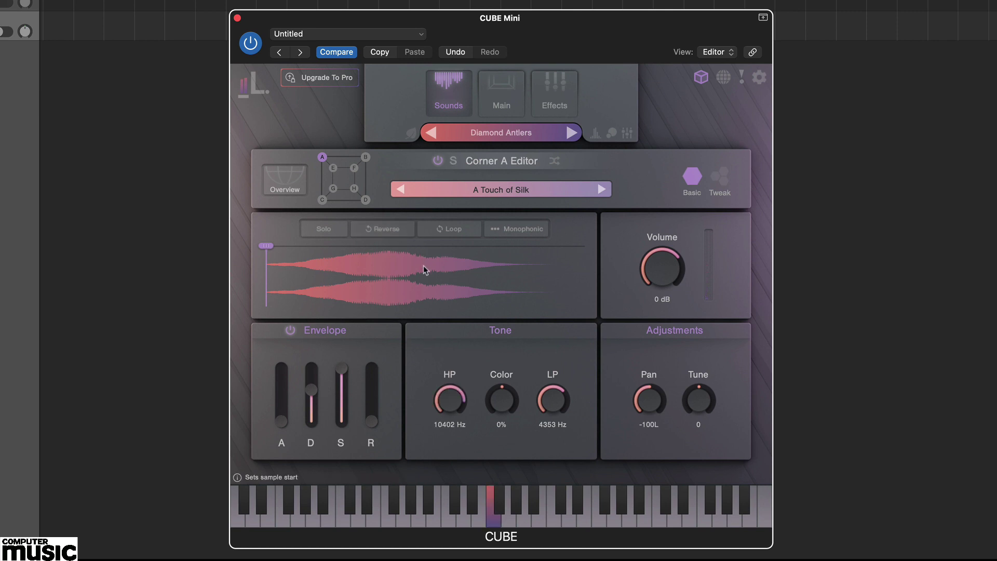
click(454, 161)
drag(450, 400, 449, 445)
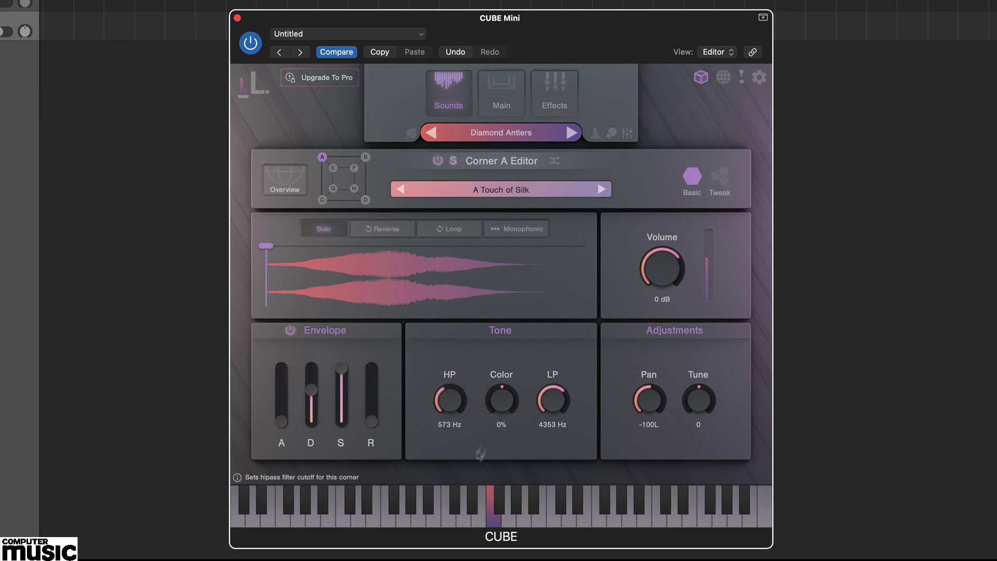
drag(502, 403, 504, 407)
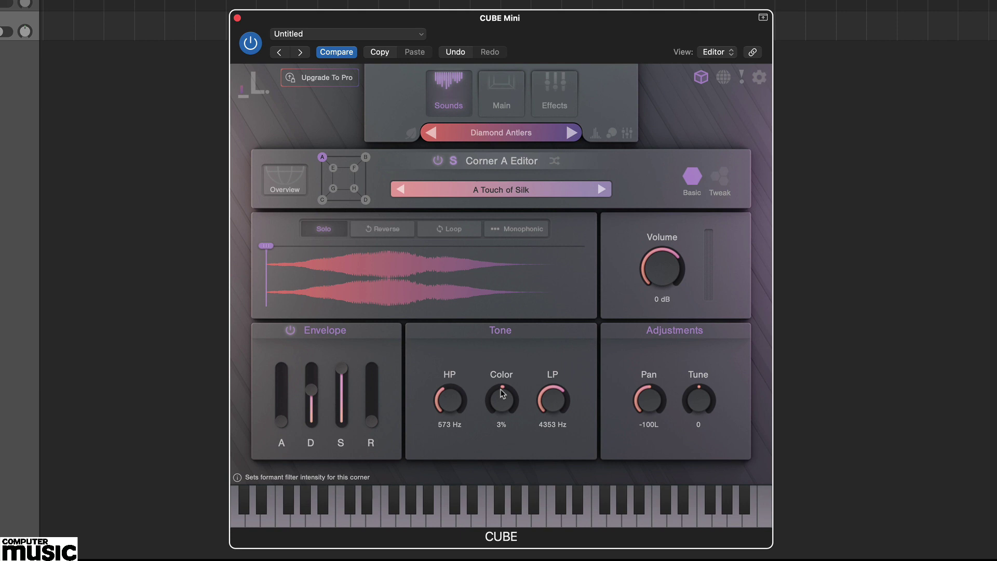
In corner A's Tweak view, switch on Loop Time and sync it to 1/16.
click(724, 184)
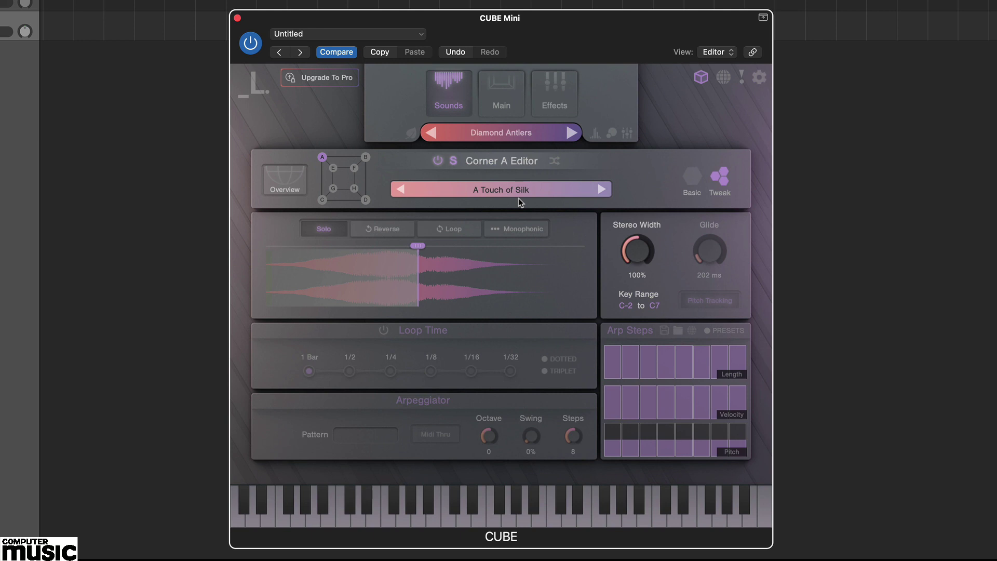
click(386, 331)
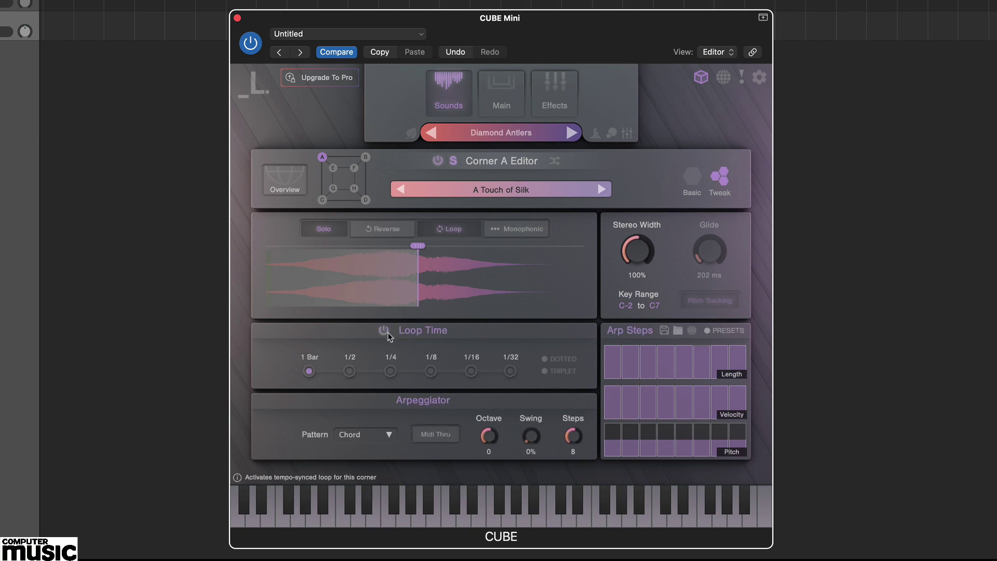
click(472, 371)
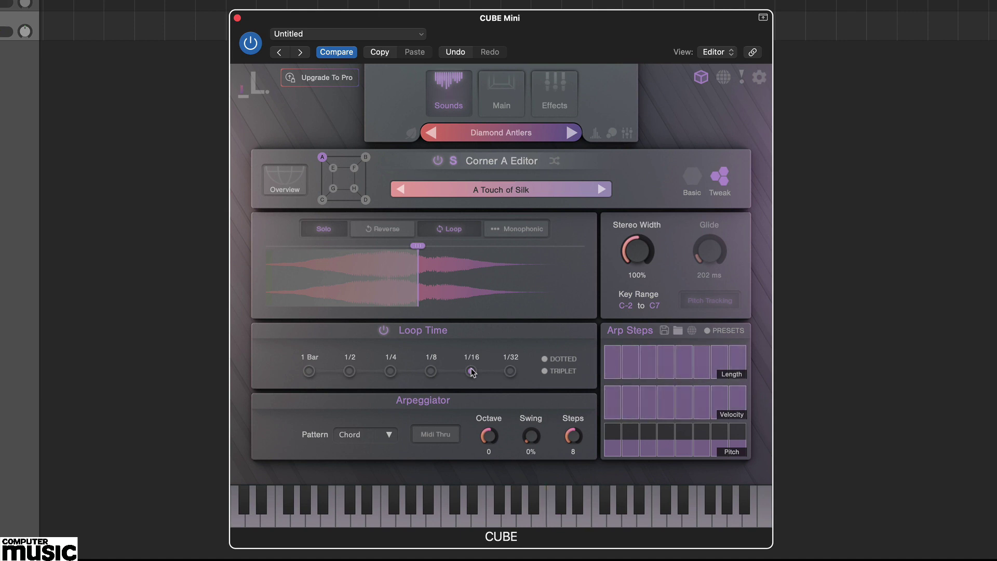
Pick the Up-Down arpeggio pattern for corner A and set Octave to -2.
click(388, 434)
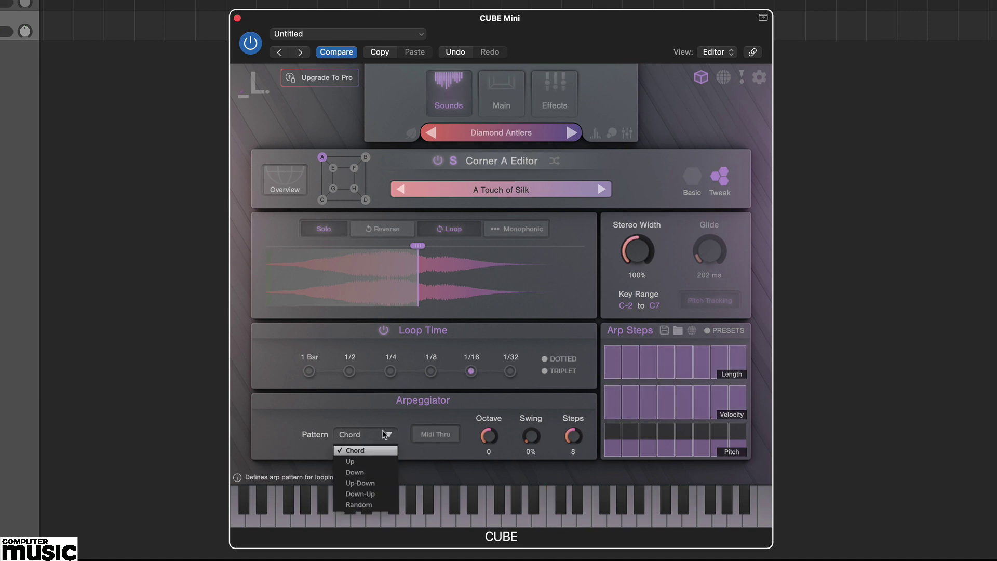
click(346, 483)
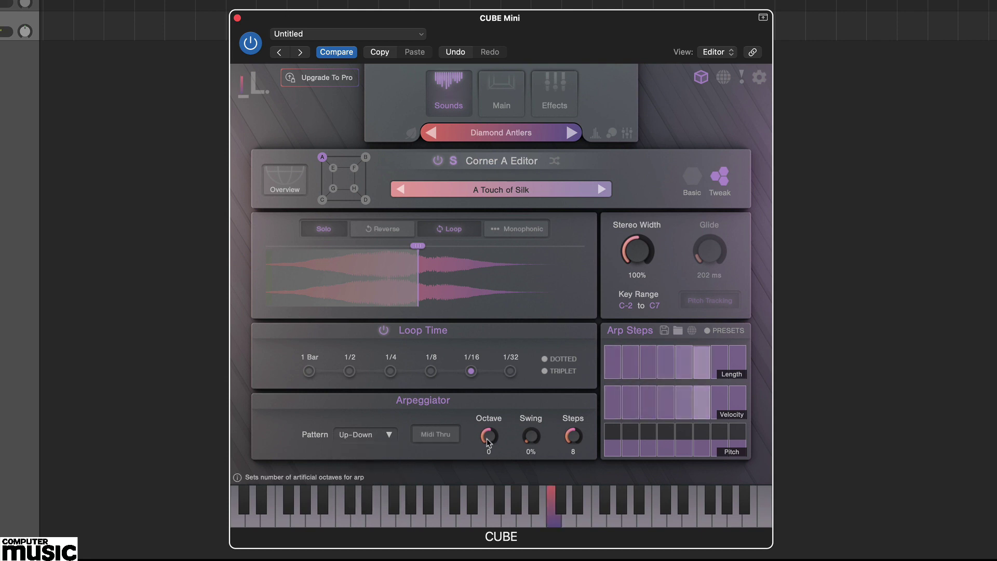
drag(487, 439, 487, 463)
drag(488, 427, 488, 439)
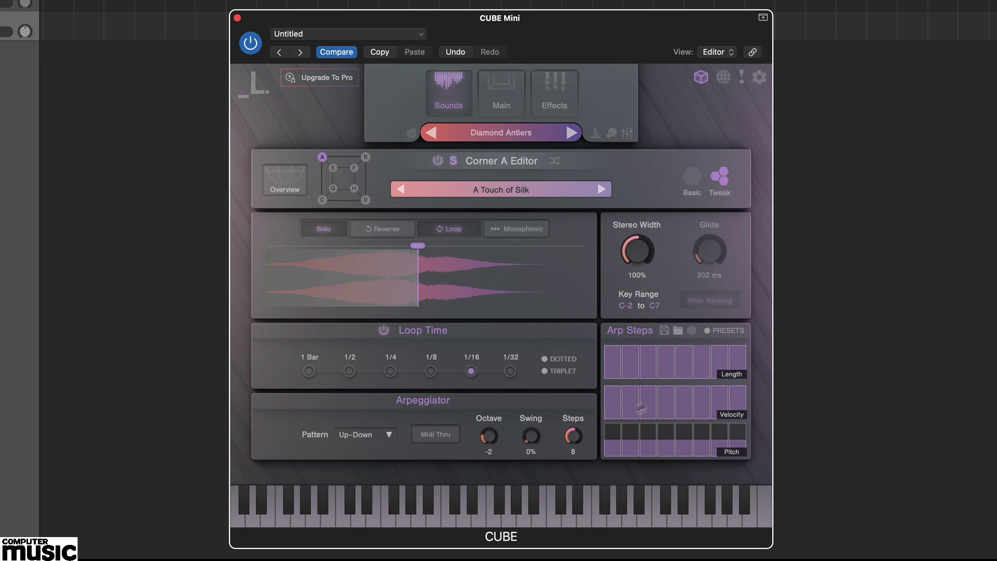
Redraw the arp step note lengths, raising the last step's pitch and lowering step 4's.
drag(631, 364, 744, 360)
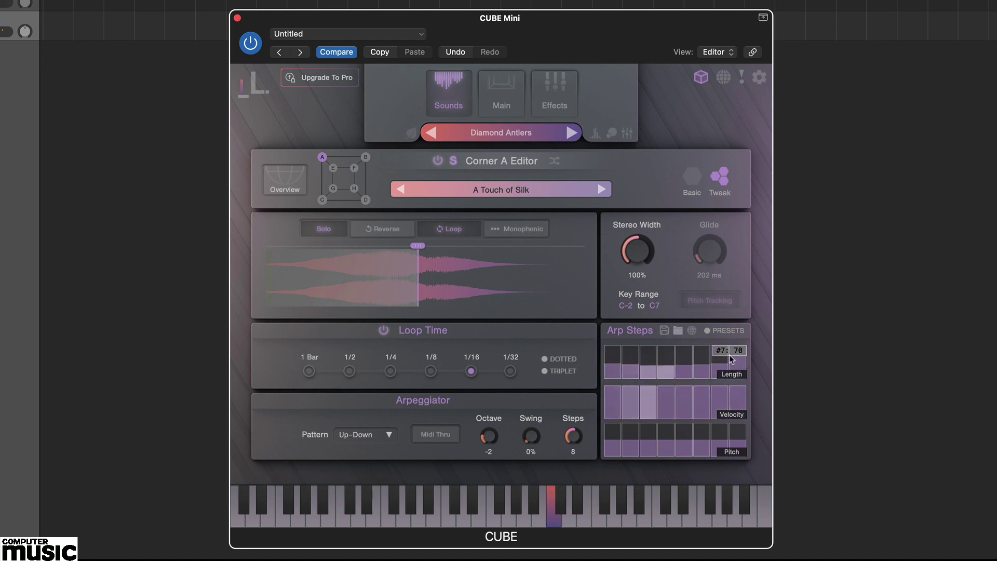
click(737, 435)
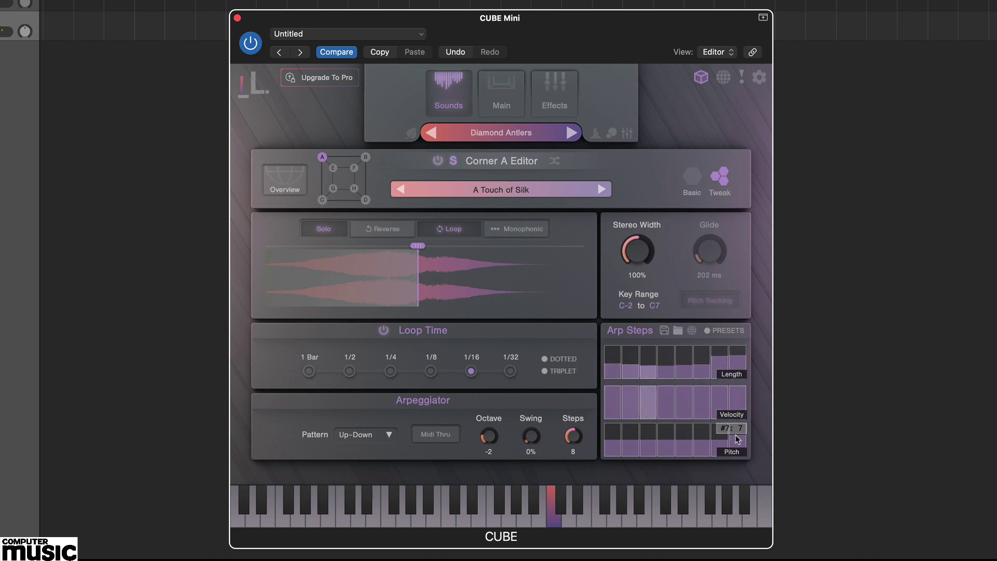
click(683, 444)
Lower the velocities of arp steps 2, 4, 6 and 8 for an alternating accent pattern.
click(631, 410)
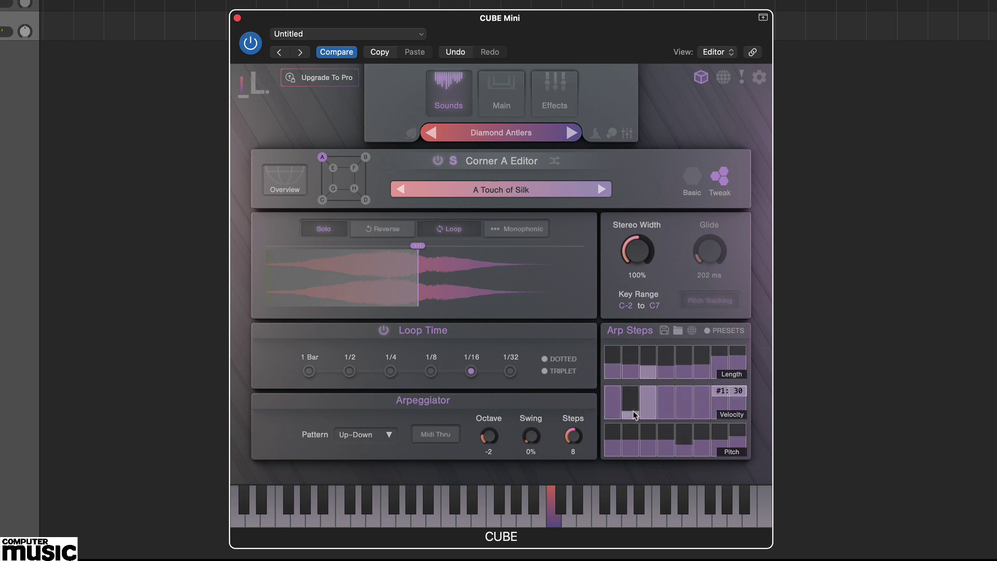
click(664, 403)
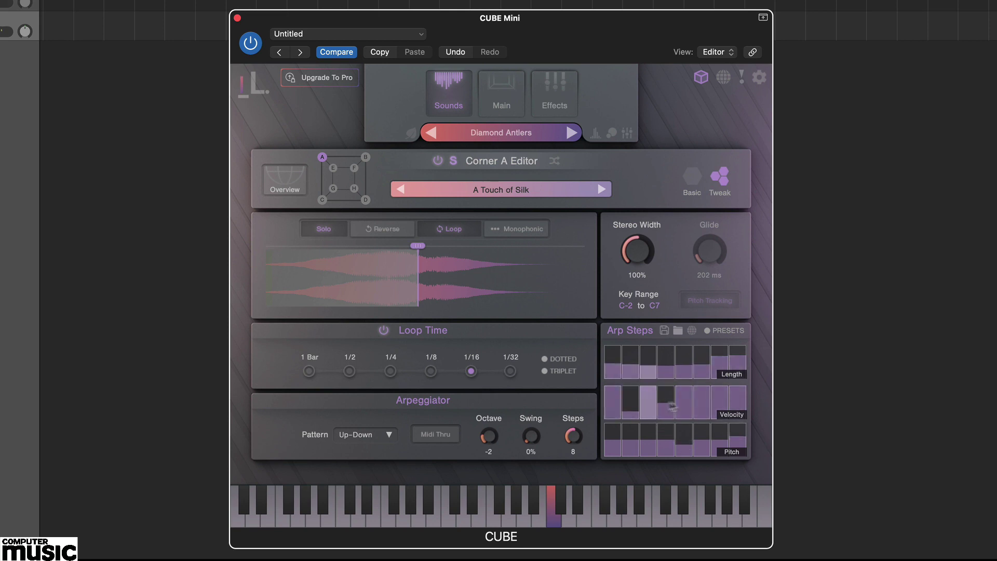
click(702, 406)
click(738, 401)
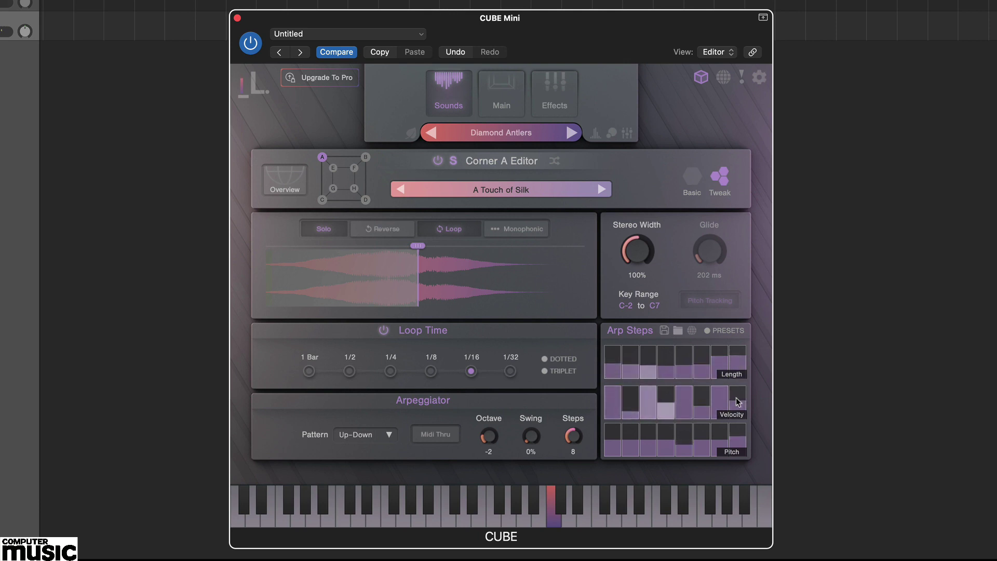
click(725, 330)
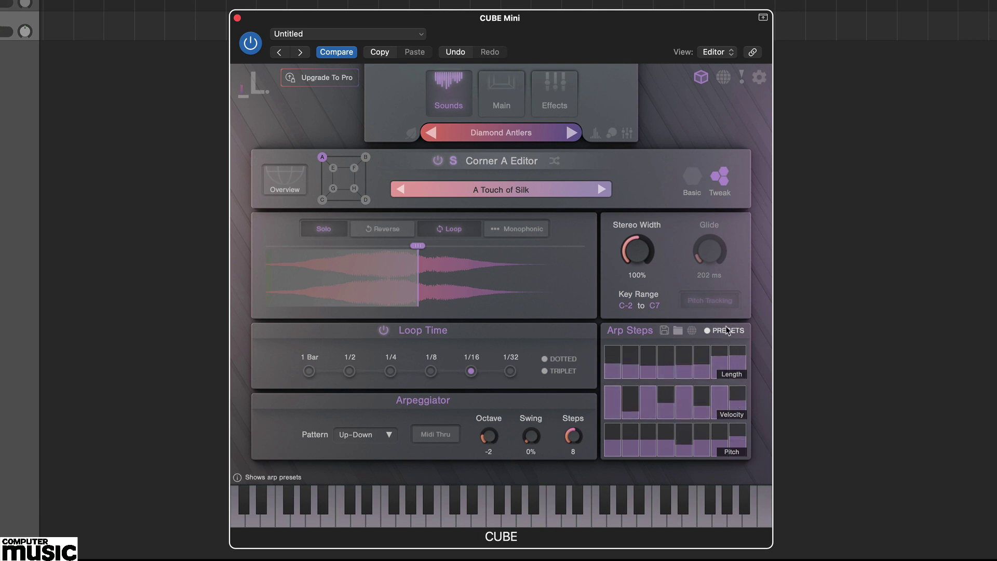